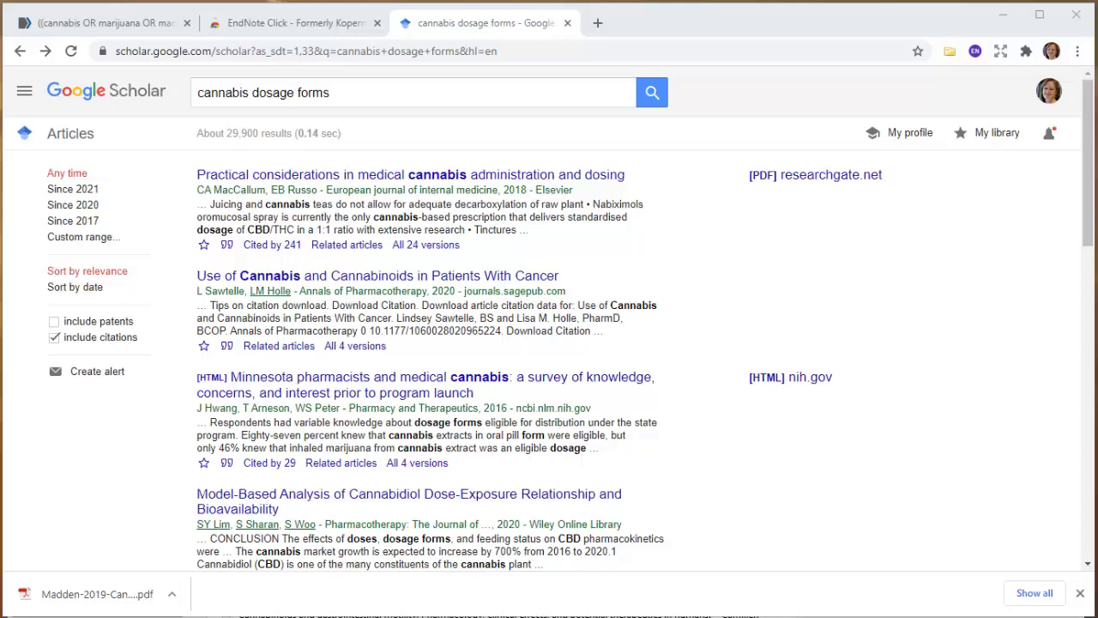
Dismiss the finished download notice so the 'cannabis dosage forms' Scholar results fill the window
left_click(1081, 595)
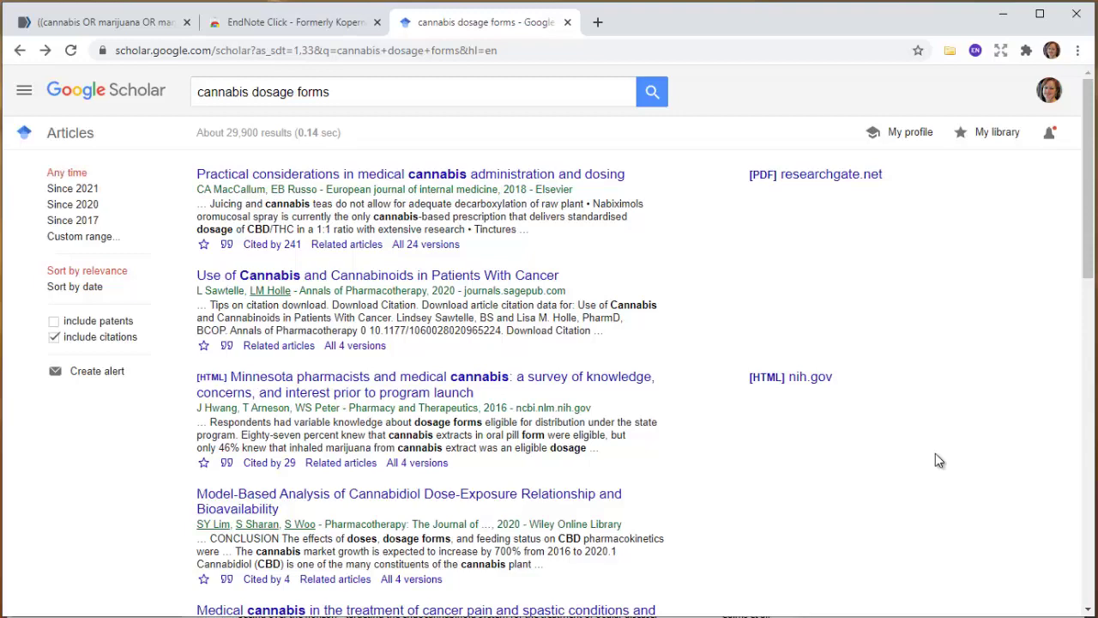
left_click(24, 91)
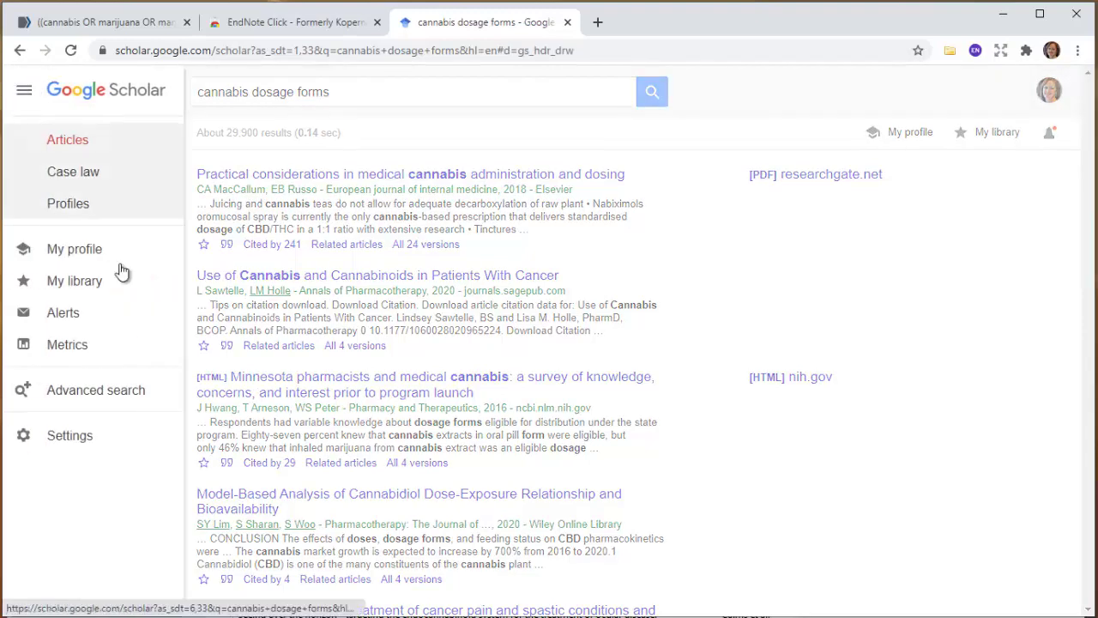
left_click(105, 401)
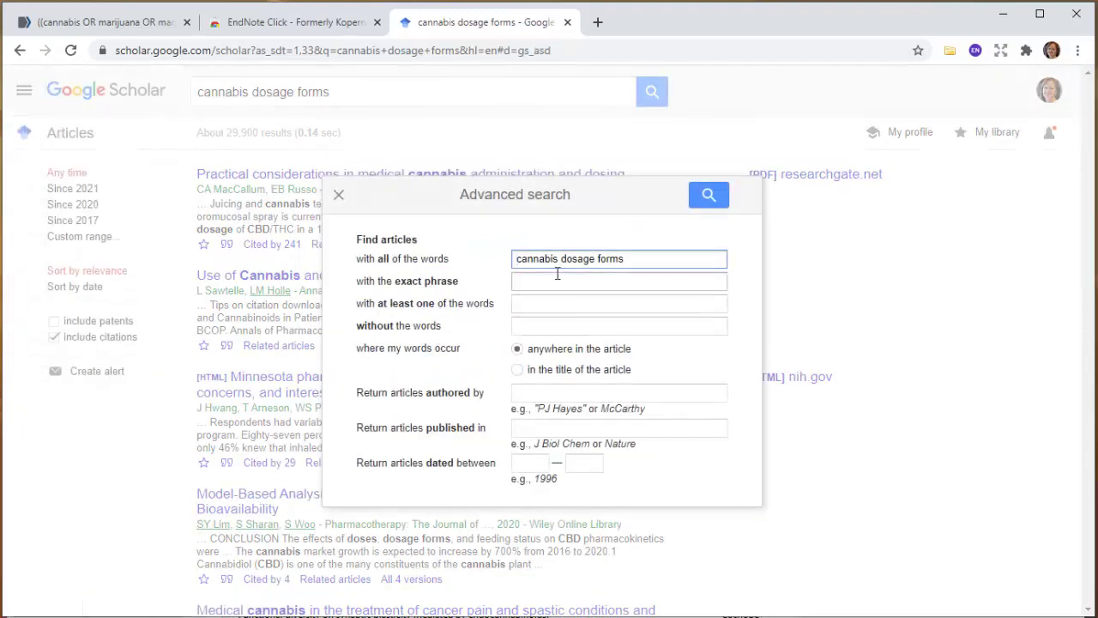
left_click(339, 198)
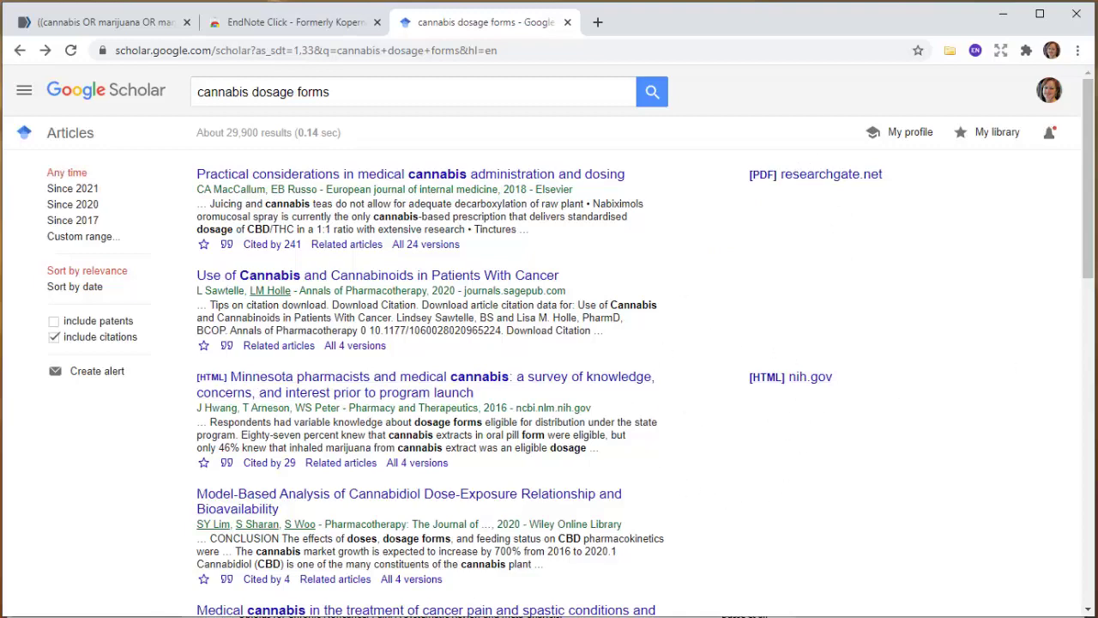
left_click_drag(1088, 187, 1082, 416)
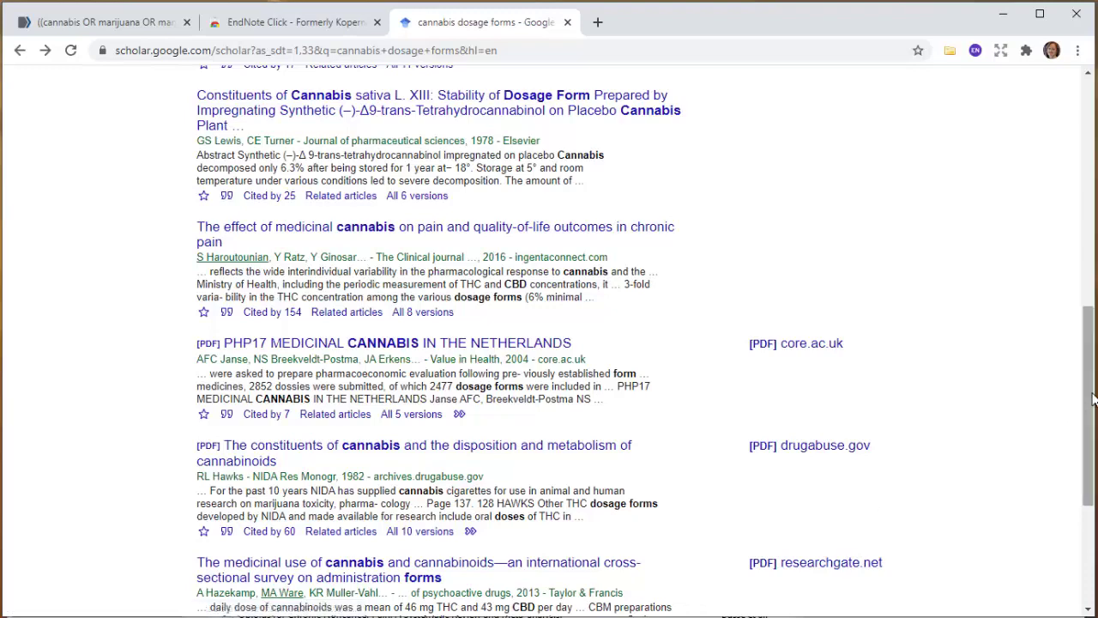
left_click_drag(1086, 411, 1091, 141)
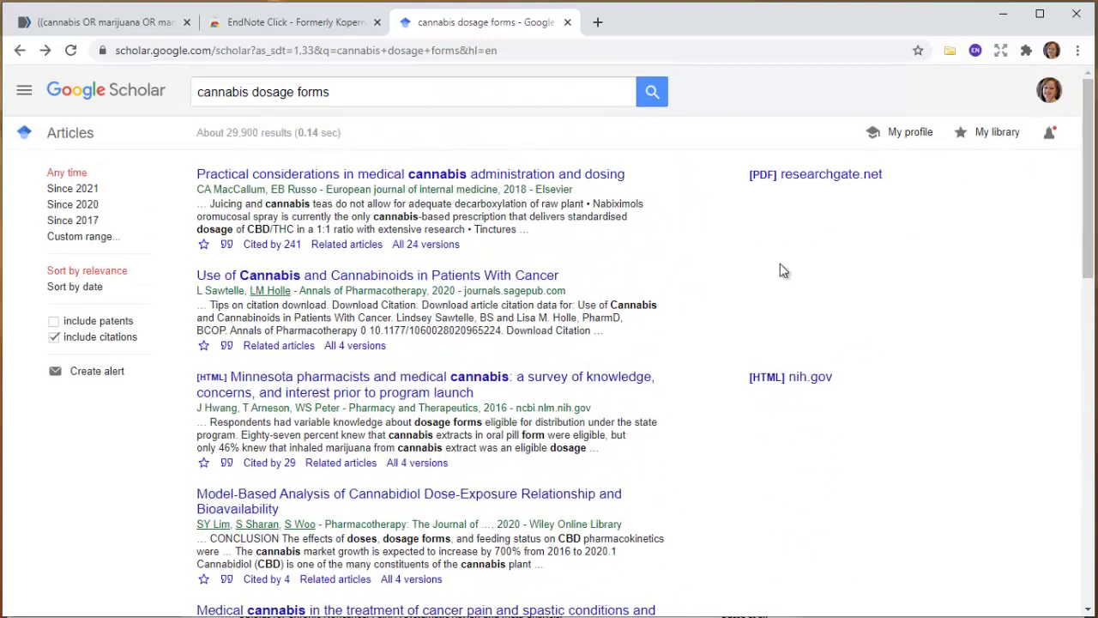
Go back to the 'endnote click' search results and reopen the EndNote Click – Formerly Kopernio store listing
left_click(302, 28)
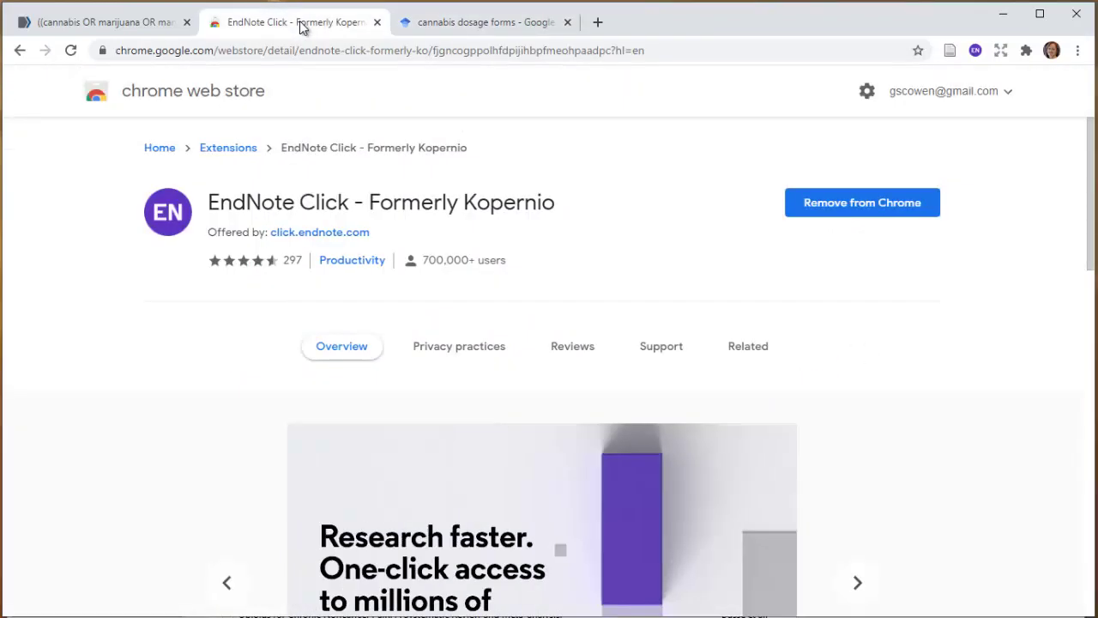
left_click(19, 51)
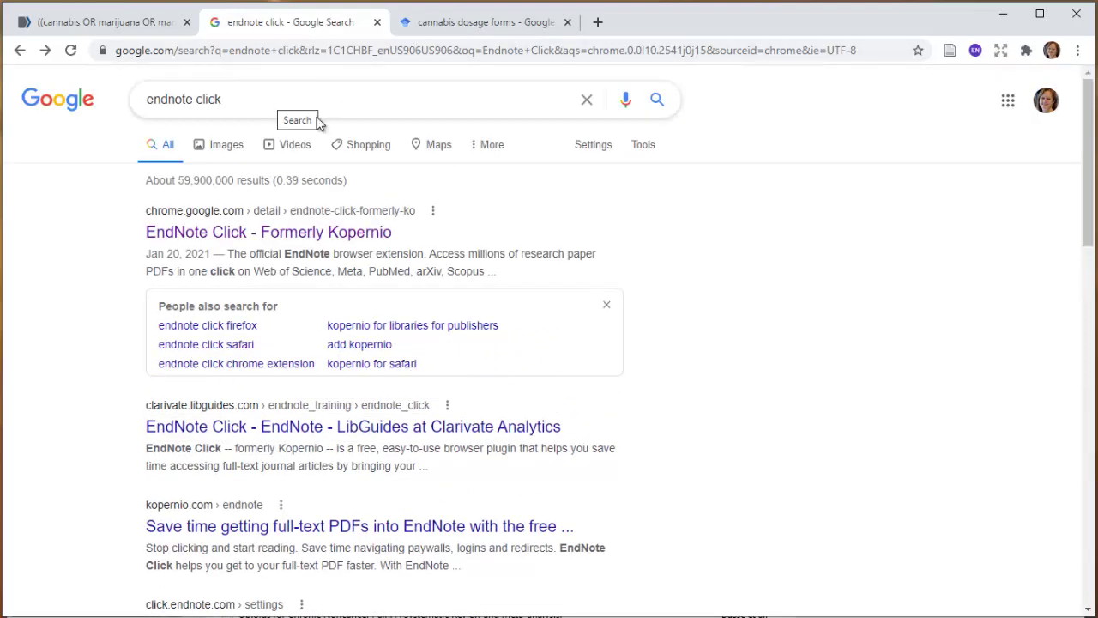
left_click(392, 229)
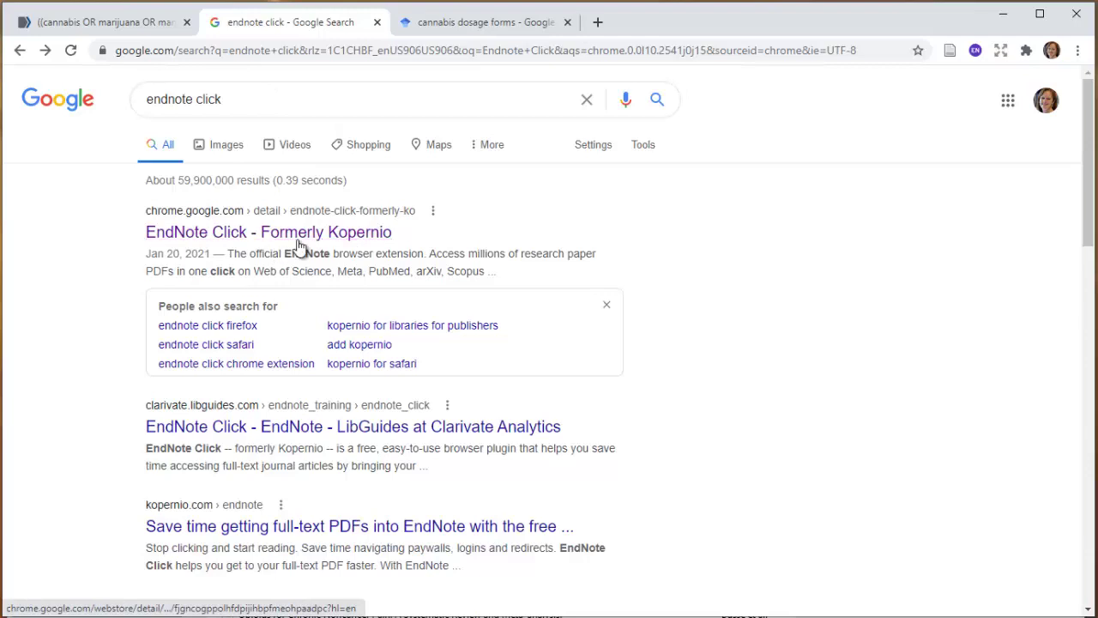
left_click(339, 233)
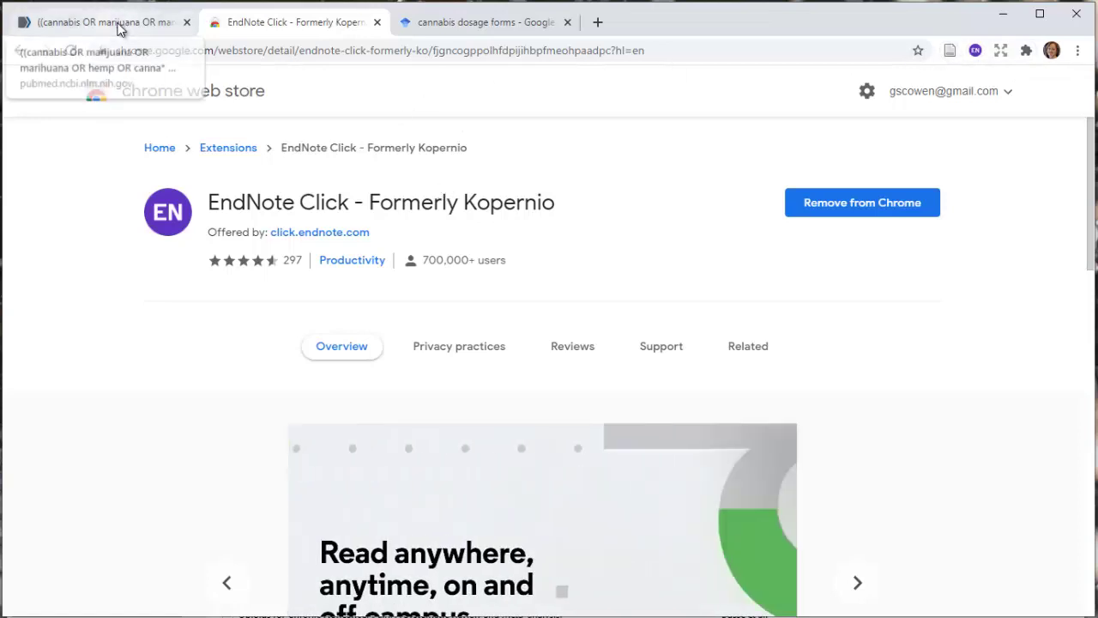
Return to the PubMed tab and scroll through the 478 filtered cannabis review results
left_click(121, 22)
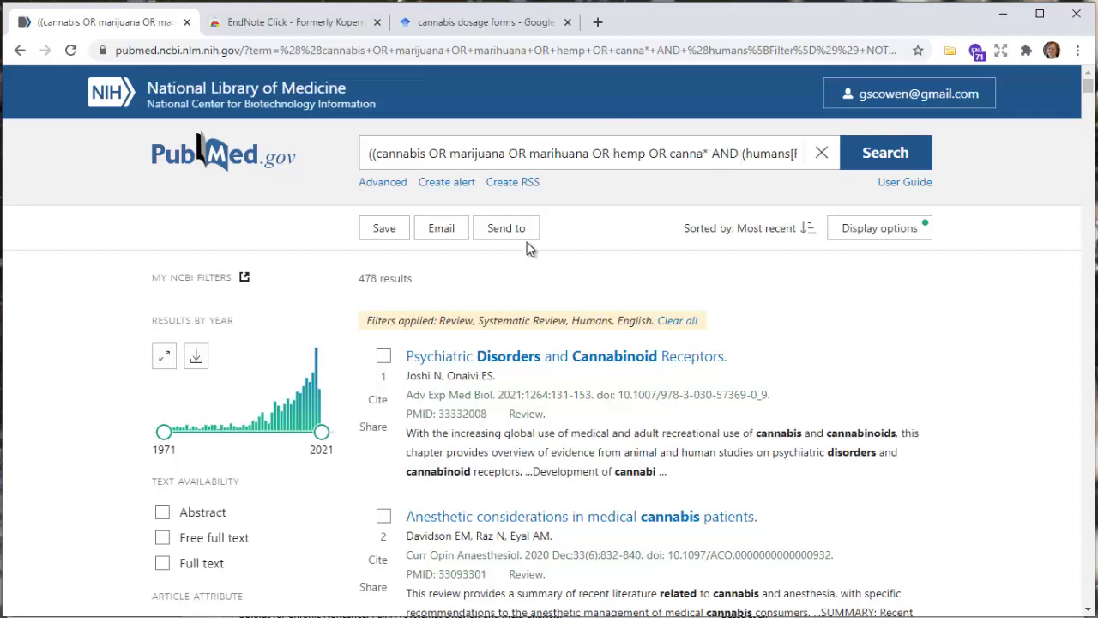
scroll(530, 246, "down", 5)
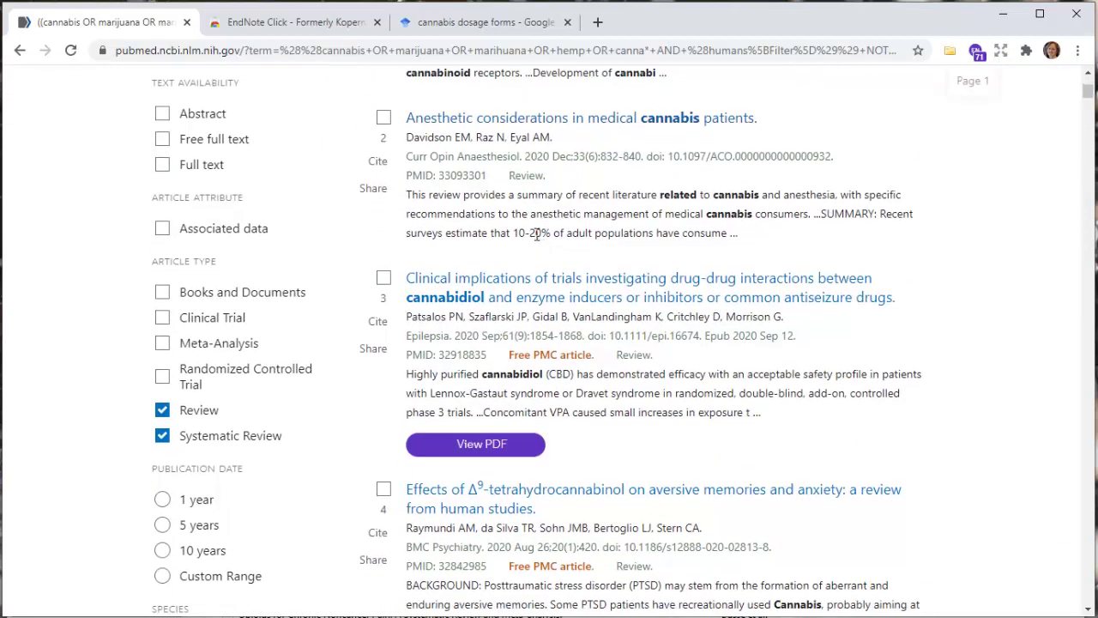
scroll(540, 243, "down", 3)
scroll(554, 234, "down", 3)
scroll(554, 234, "up", 10)
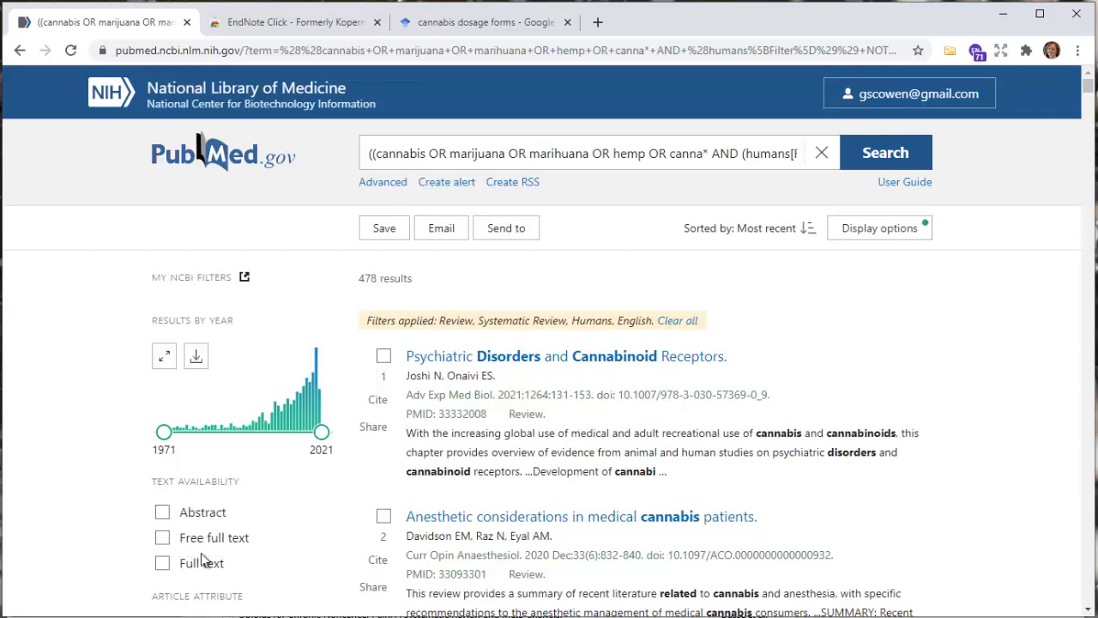
scroll(749, 370, "down", 5)
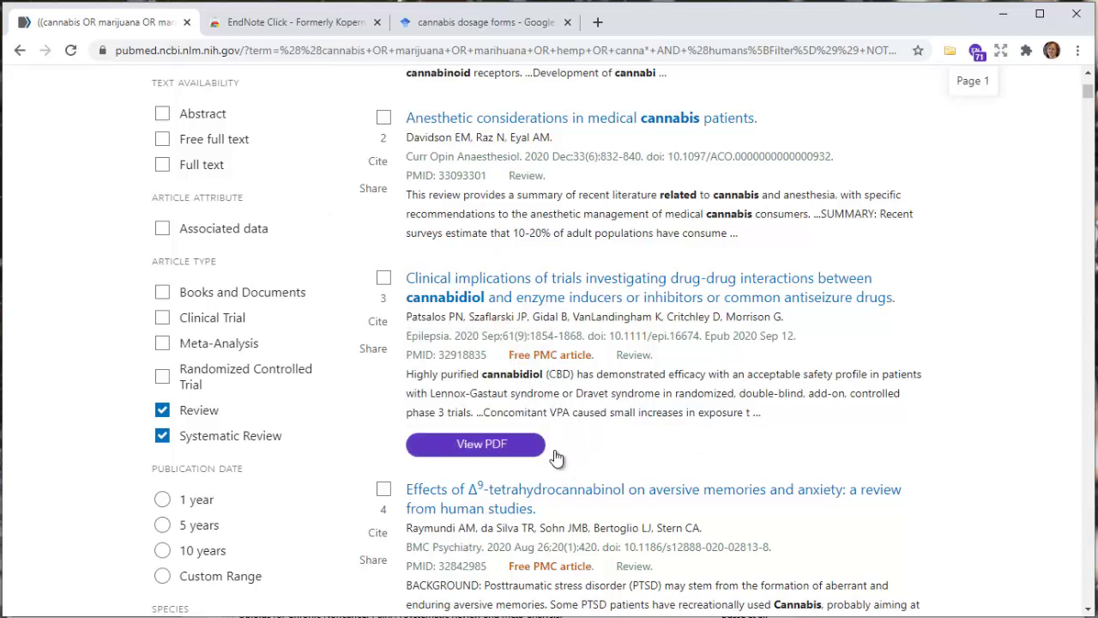
Scroll to result 4, the Δ9-THC aversive memories and anxiety review, and open its PDF
mouse_move(526, 453)
scroll(723, 388, "down", 3)
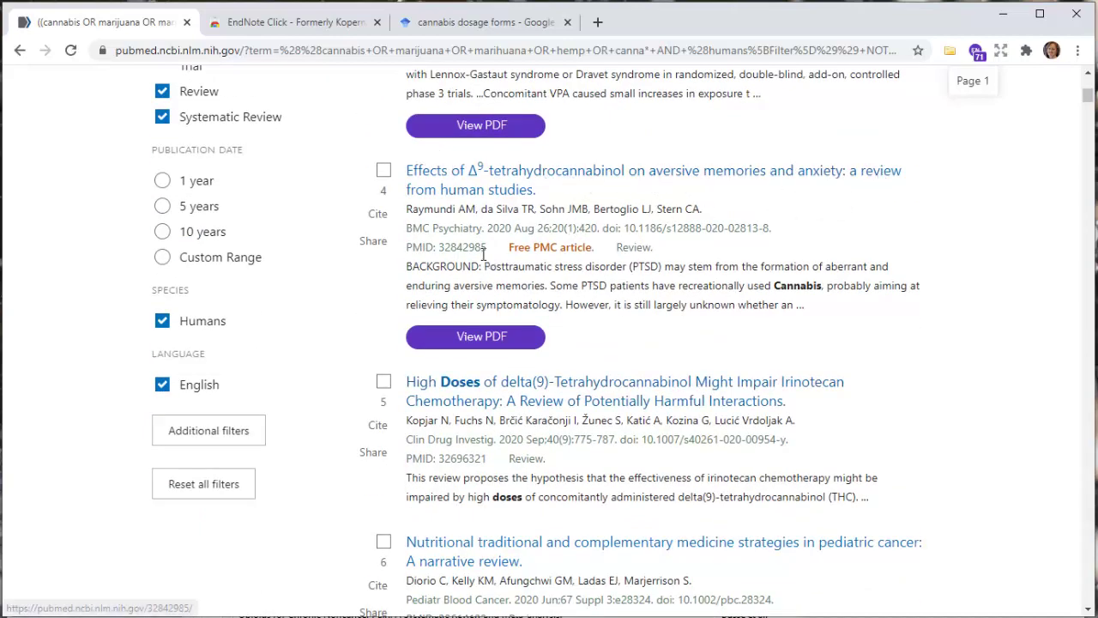
mouse_move(450, 344)
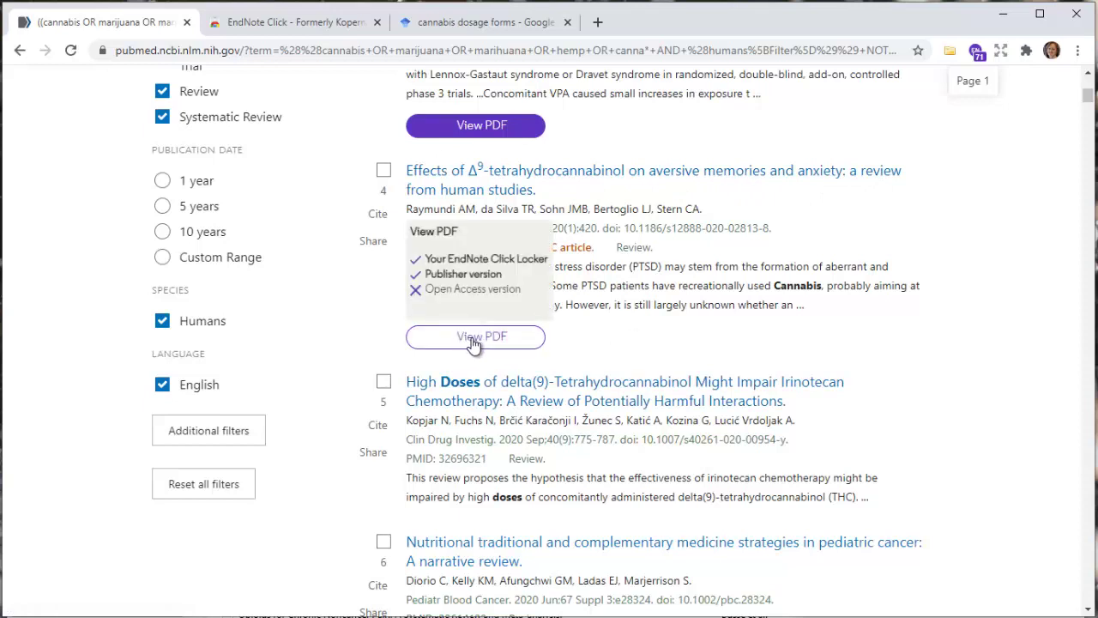
left_click(474, 341)
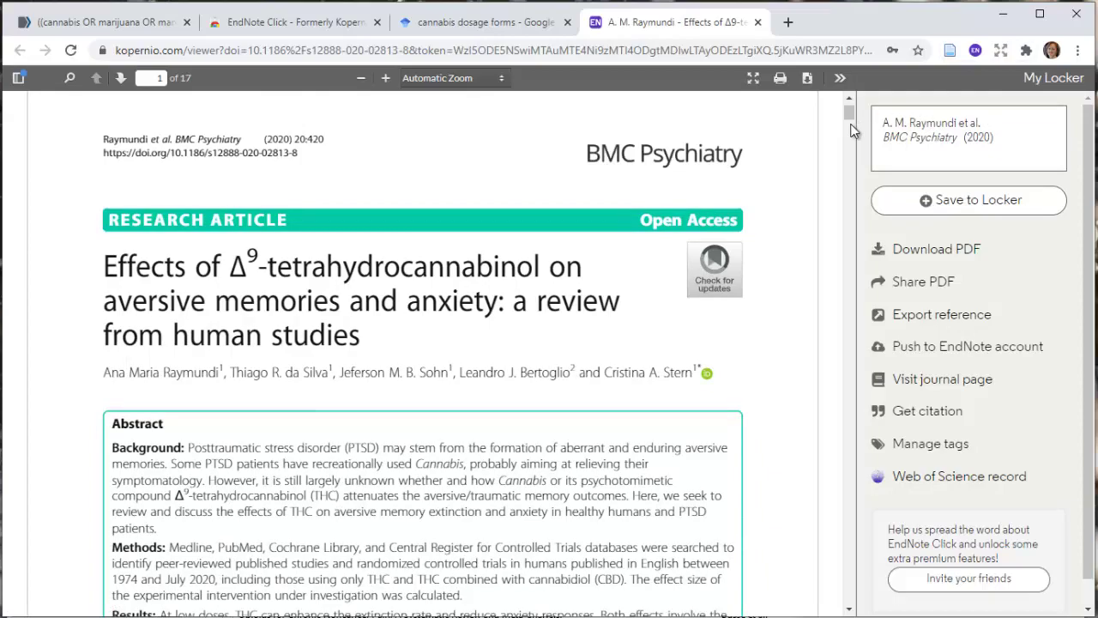
scroll(310, 256, "down", 10)
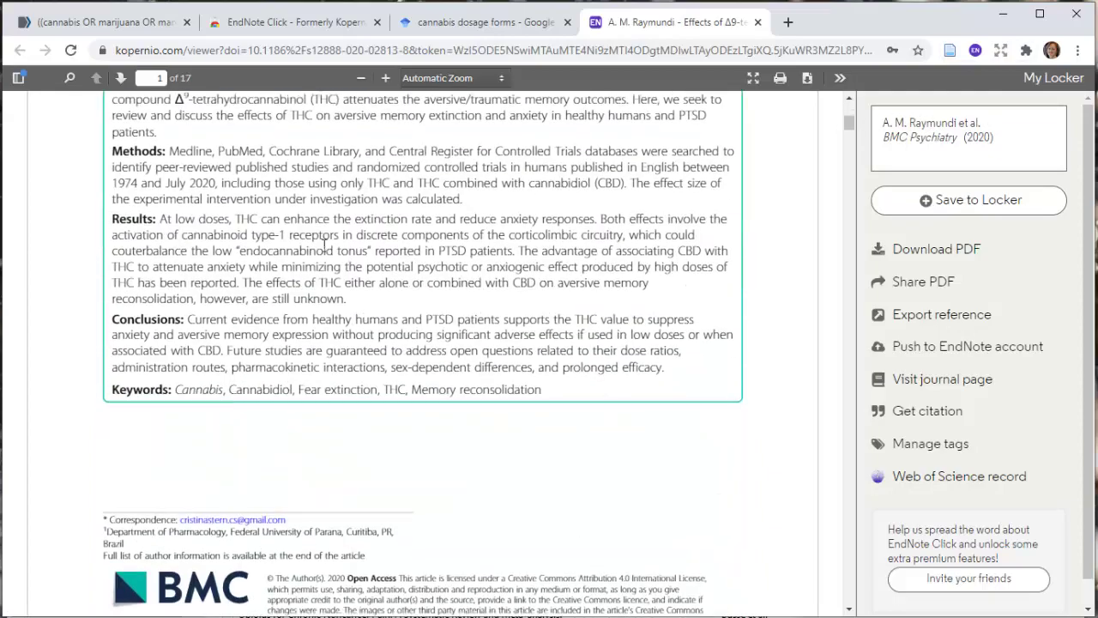
scroll(310, 256, "up", 5)
scroll(311, 250, "up", 7)
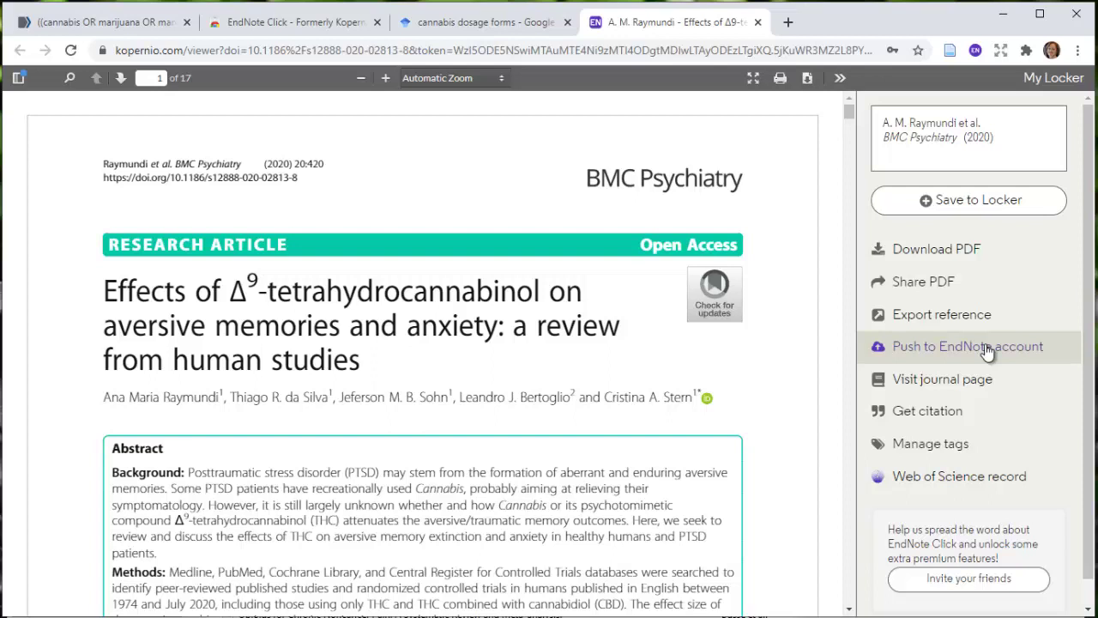
Download the BMC Psychiatry THC review as a PDF from the EndNote Click sidebar
left_click(881, 259)
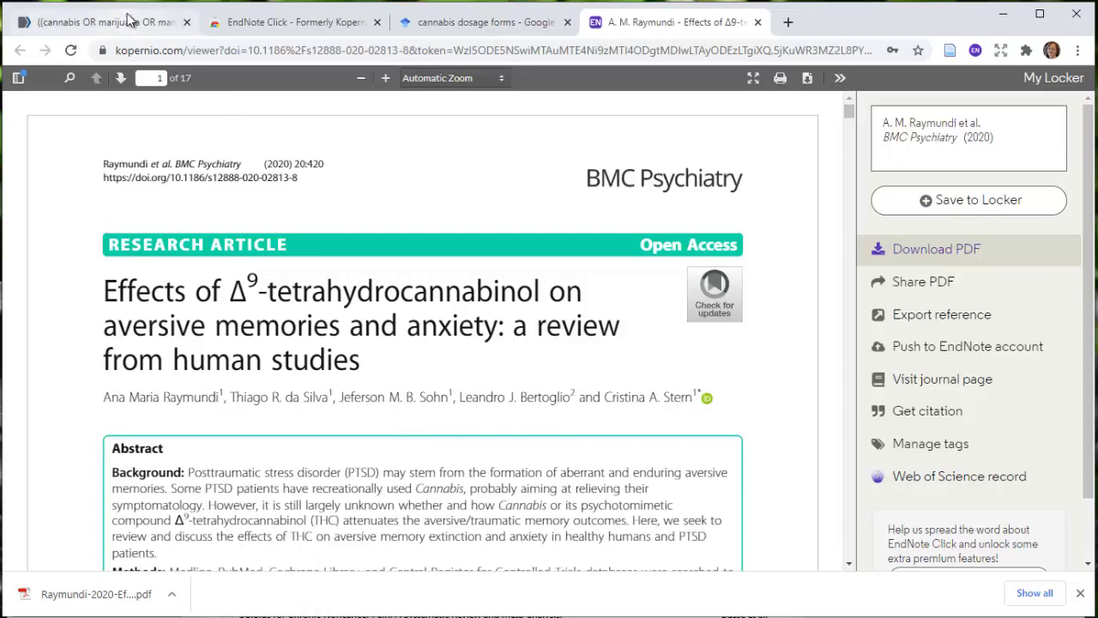
Back in PubMed, scroll down to result 32, which offers only a publisher PDF version
left_click(124, 24)
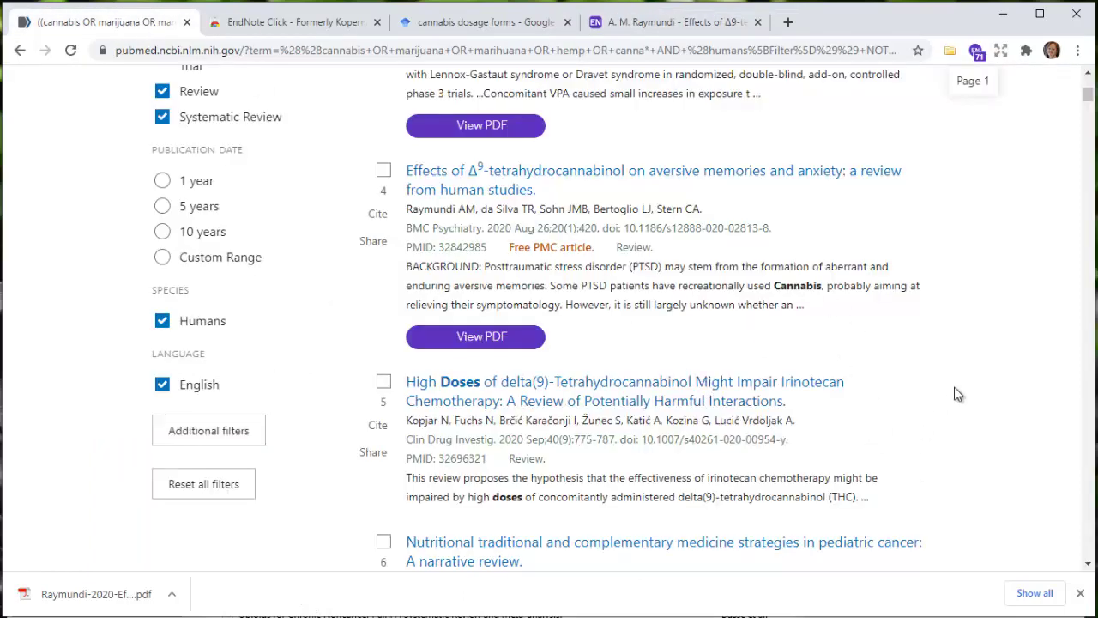
scroll(955, 392, "down", 7)
scroll(956, 395, "down", 17)
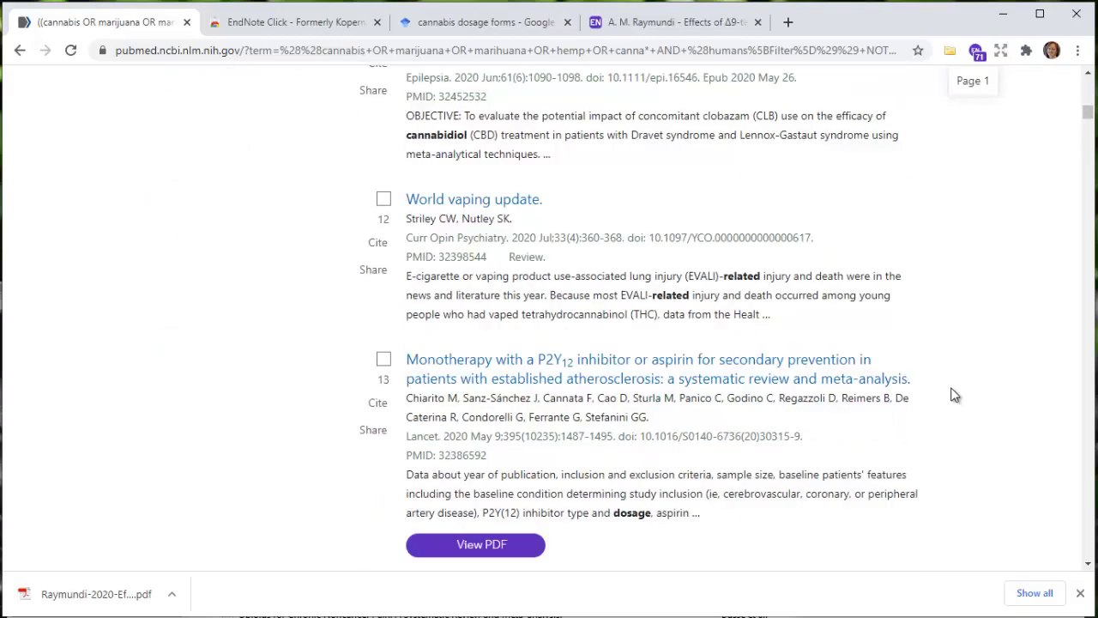
scroll(949, 394, "down", 7)
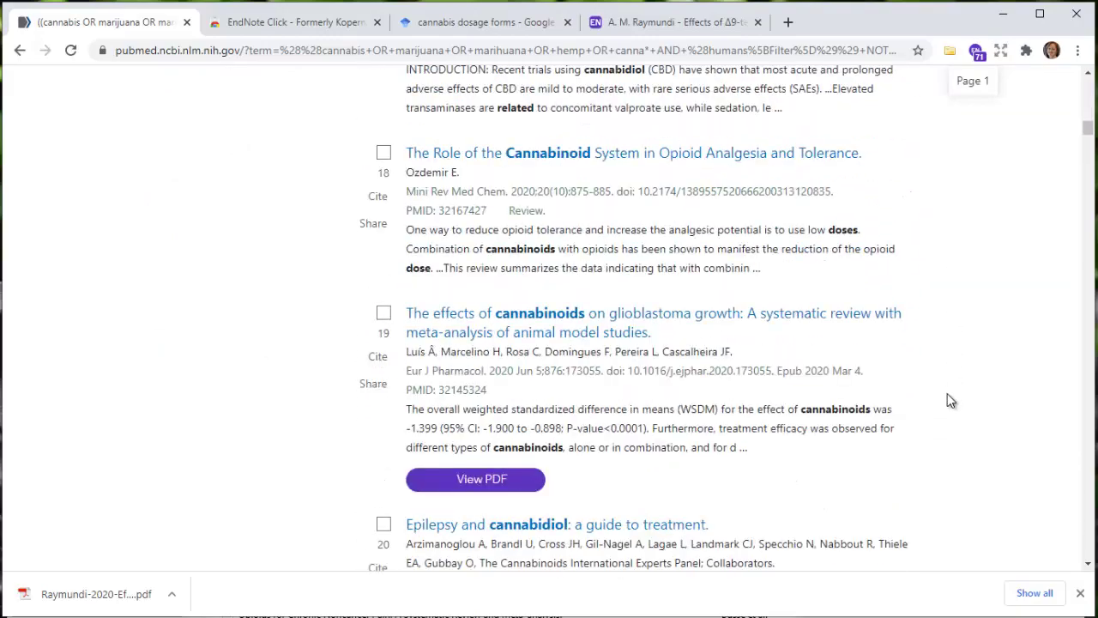
scroll(944, 400, "down", 7)
scroll(937, 405, "down", 15)
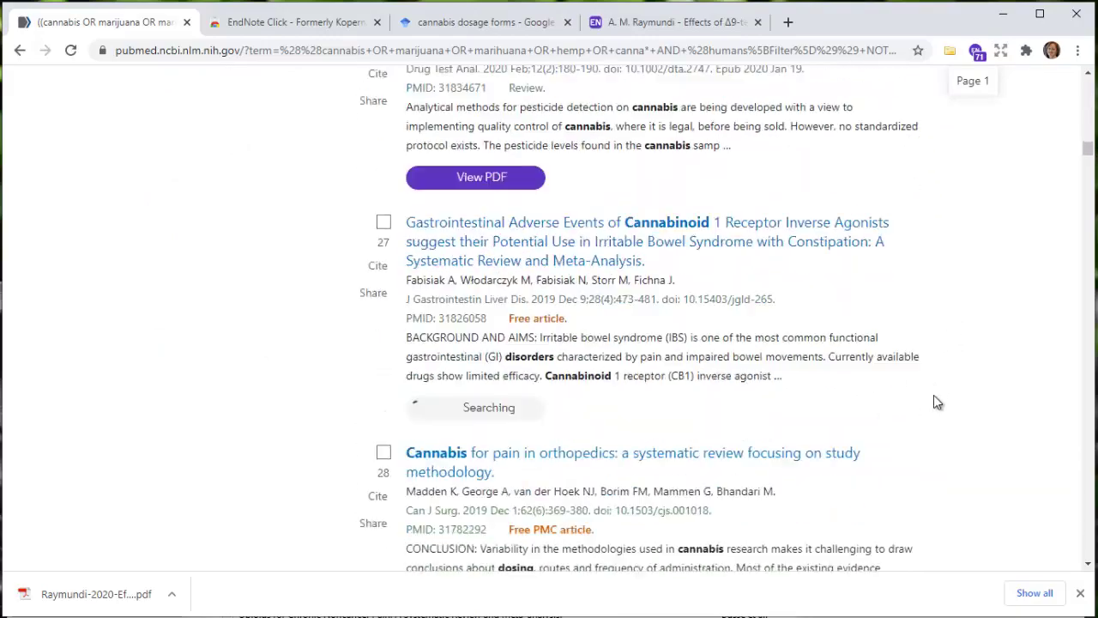
scroll(935, 400, "down", 3)
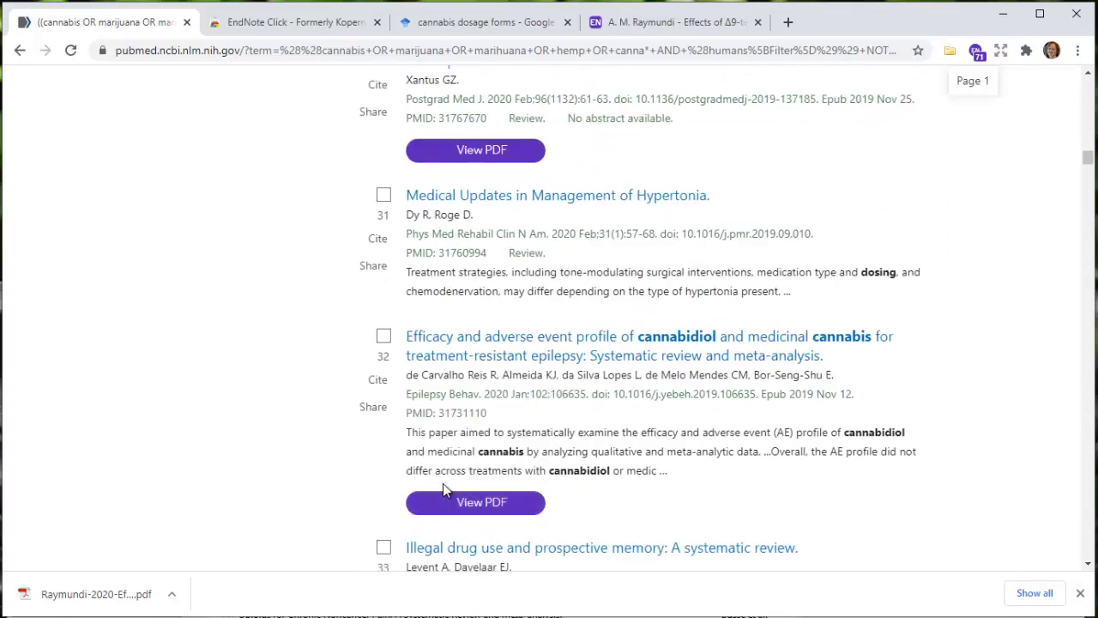
mouse_move(453, 507)
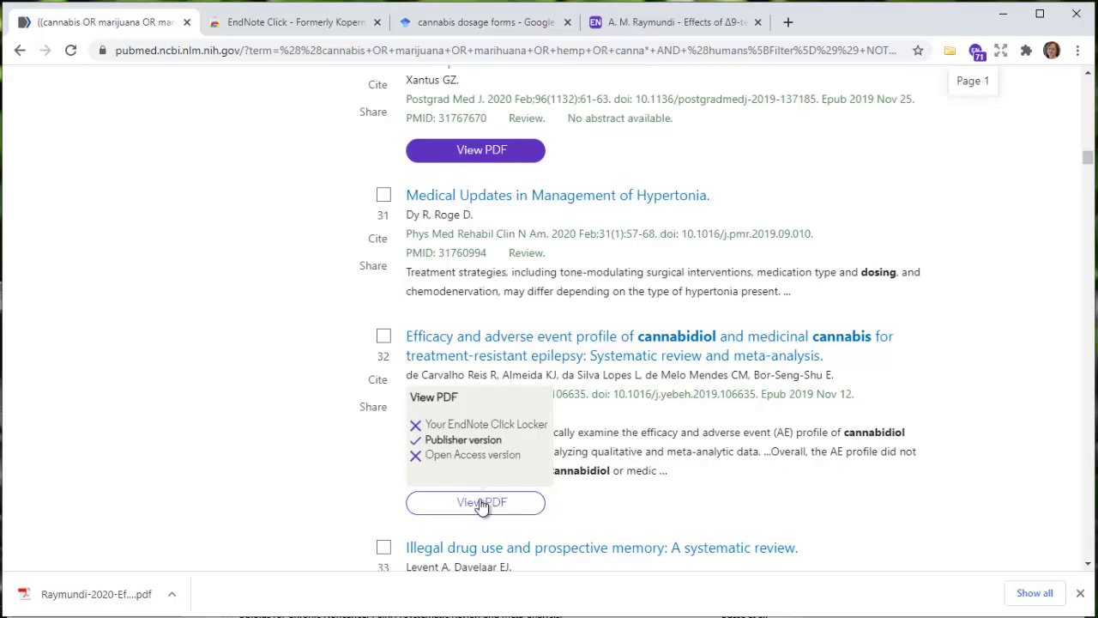
left_click(481, 504)
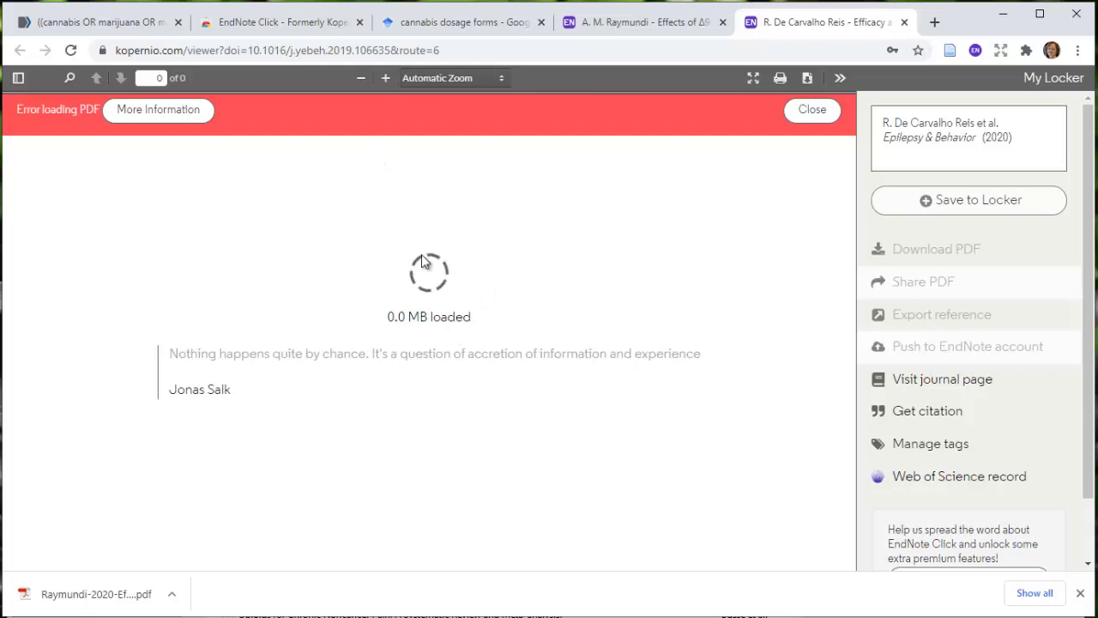
left_click(906, 23)
left_click(85, 21)
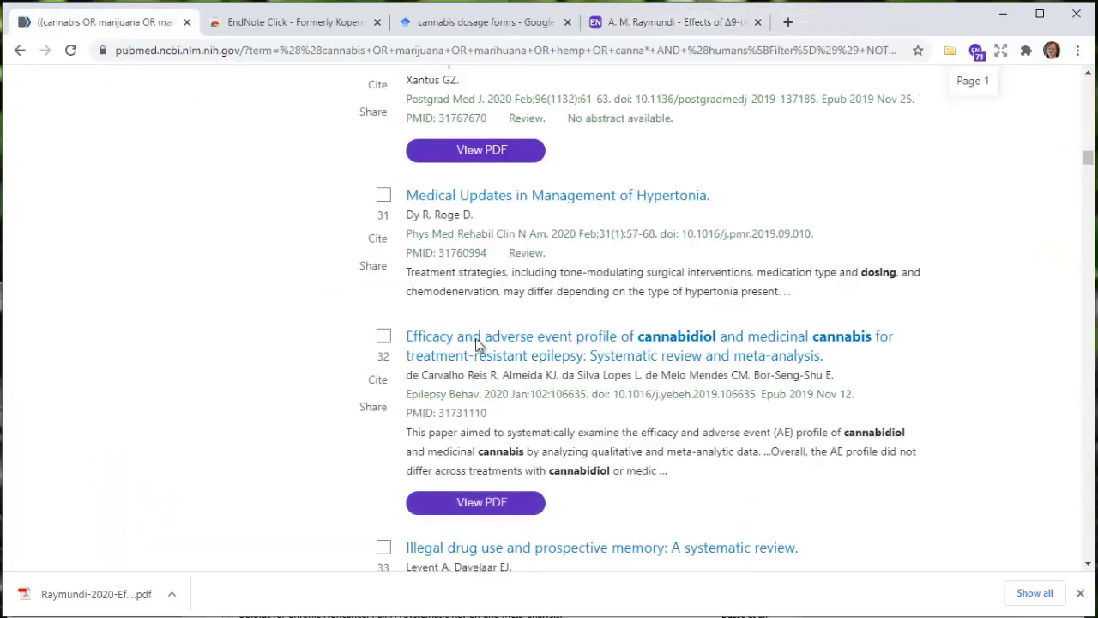
Open the abstract page for result 32, the cannabidiol and medicinal cannabis epilepsy meta-analysis
left_click(582, 340)
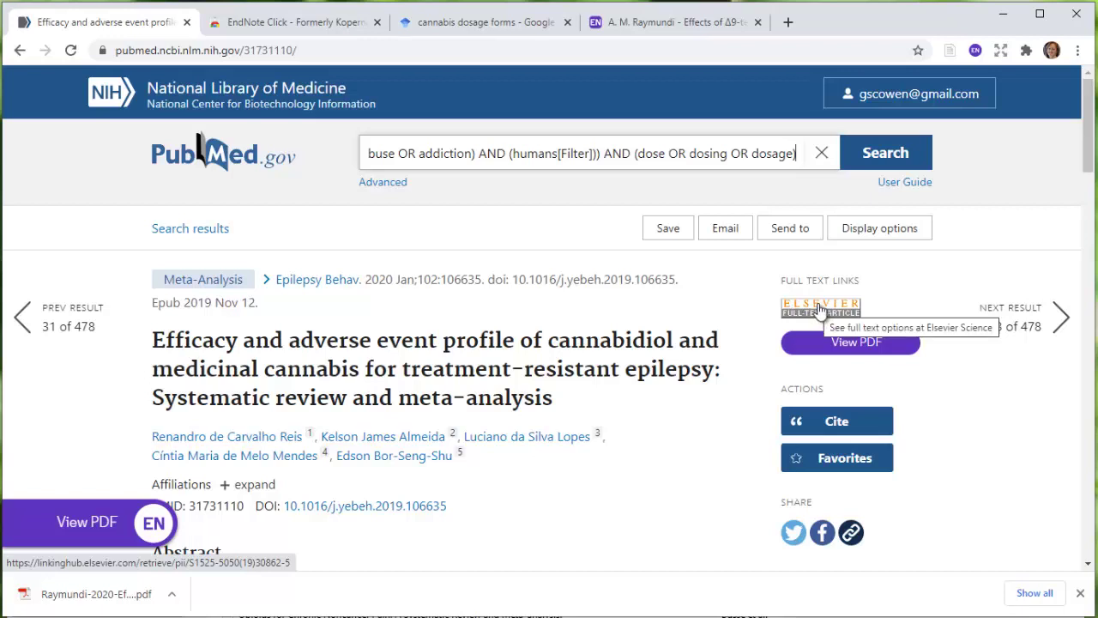
mouse_move(798, 348)
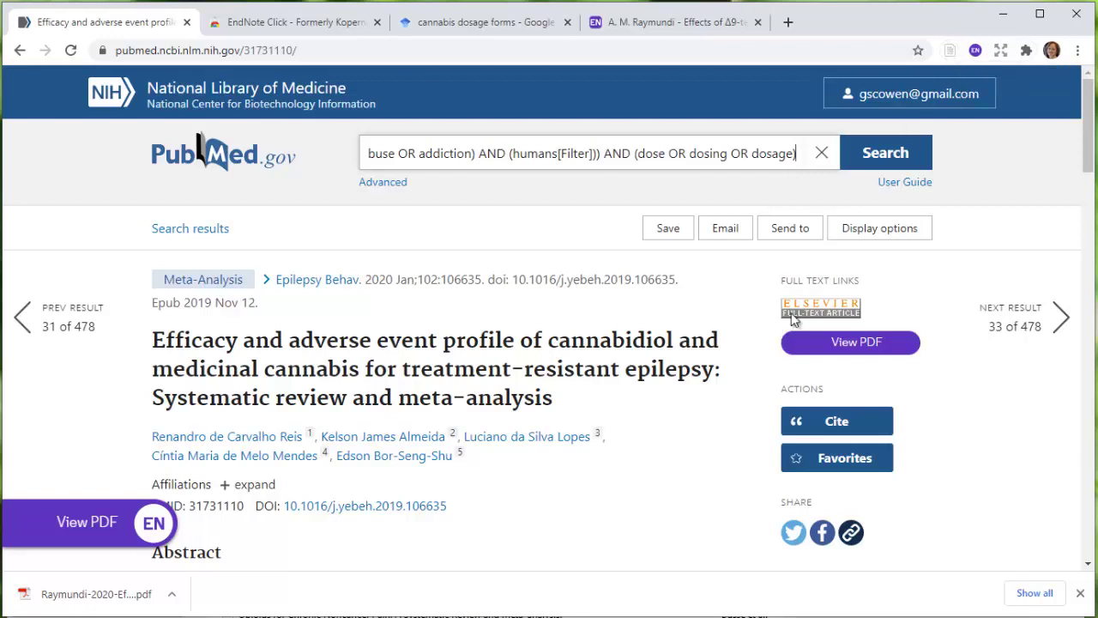
Open the meta-analysis on ScienceDirect through the Elsevier full-text link, then return to PubMed
left_click(816, 311)
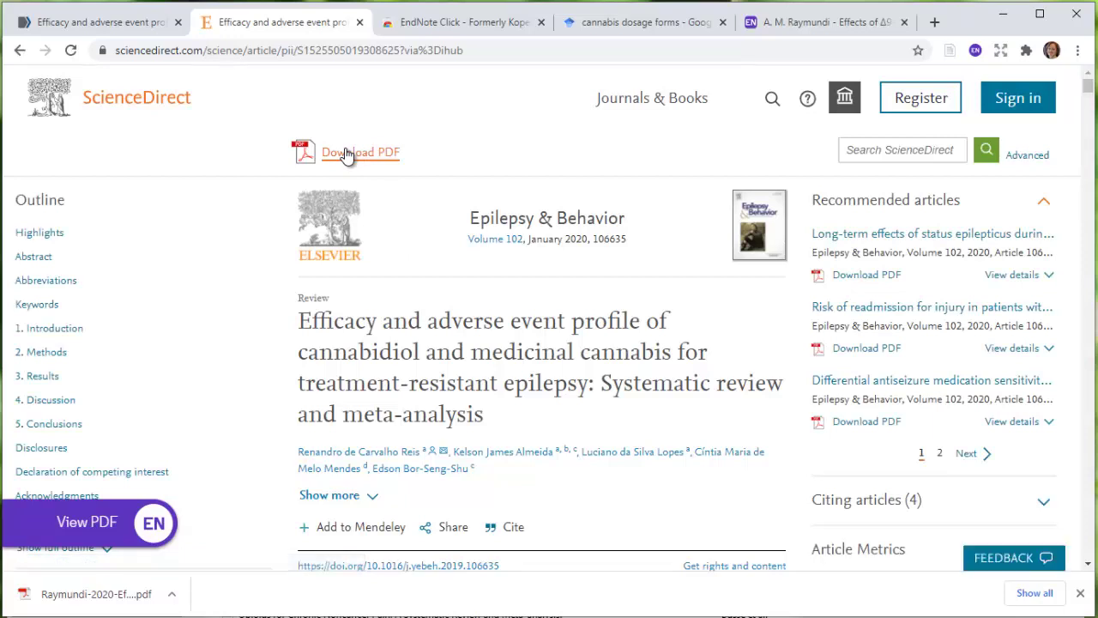
left_click(118, 26)
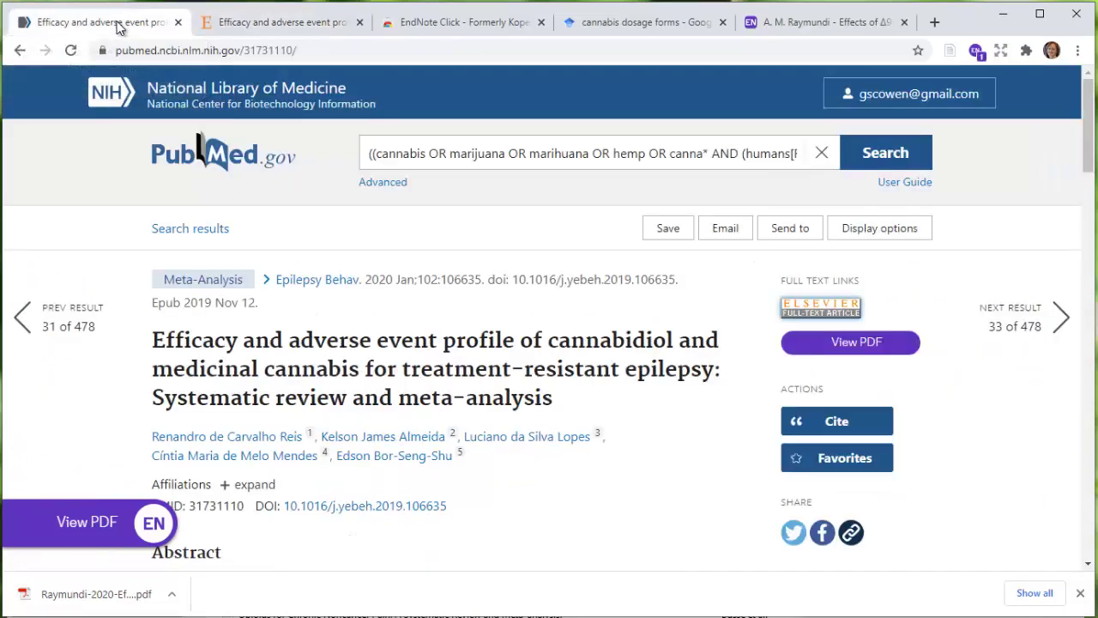